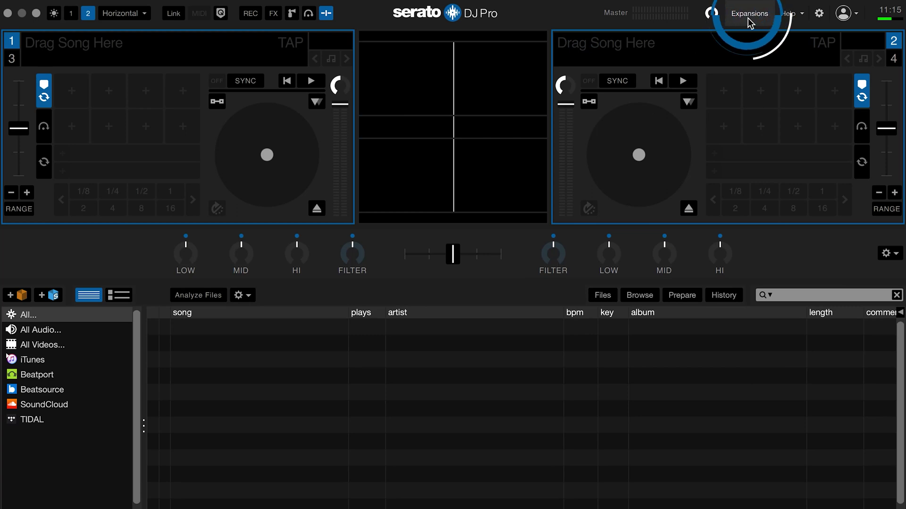
{"action": "scroll", "coordinate": [501, 306], "scroll_direction": "down", "scroll_amount": 2}
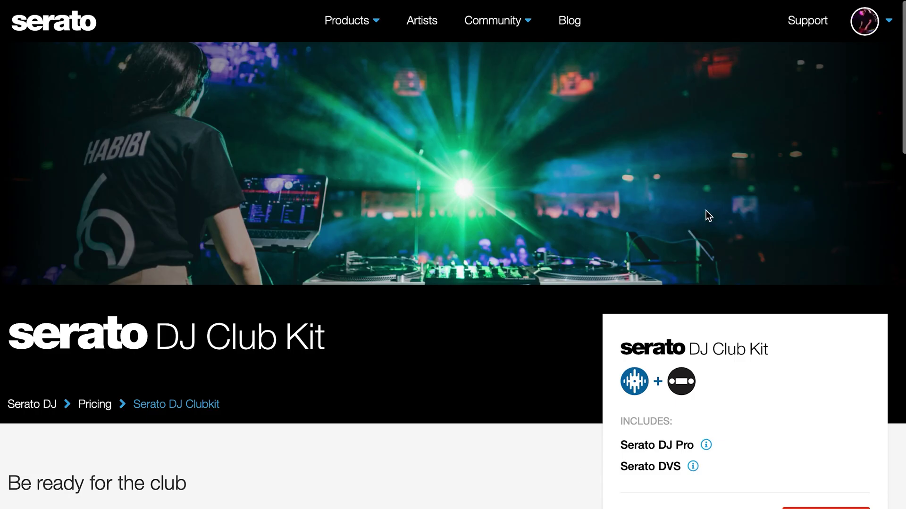
{"action": "scroll", "coordinate": [706, 215], "scroll_direction": "down", "scroll_amount": 4}
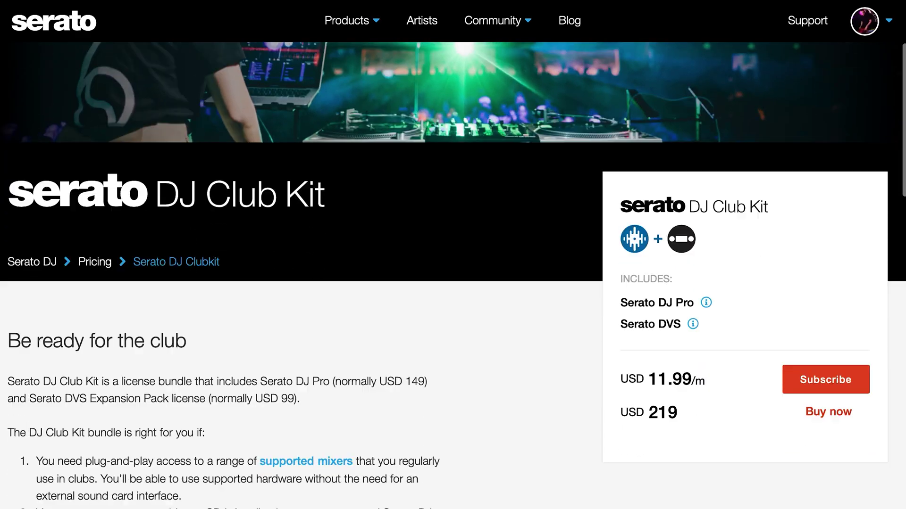
{"action": "scroll", "coordinate": [452, 275], "scroll_direction": "down", "scroll_amount": 2}
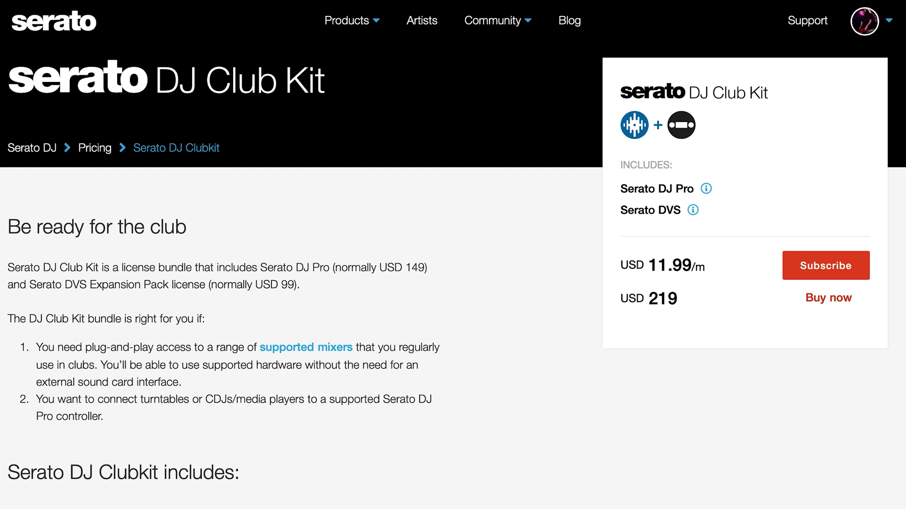
{"action": "scroll", "coordinate": [453, 275], "scroll_direction": "down", "scroll_amount": 1}
{"action": "scroll", "coordinate": [453, 275], "scroll_direction": "down", "scroll_amount": 3}
{"action": "scroll", "coordinate": [454, 275], "scroll_direction": "down", "scroll_amount": 3}
{"action": "scroll", "coordinate": [453, 275], "scroll_direction": "down", "scroll_amount": 3}
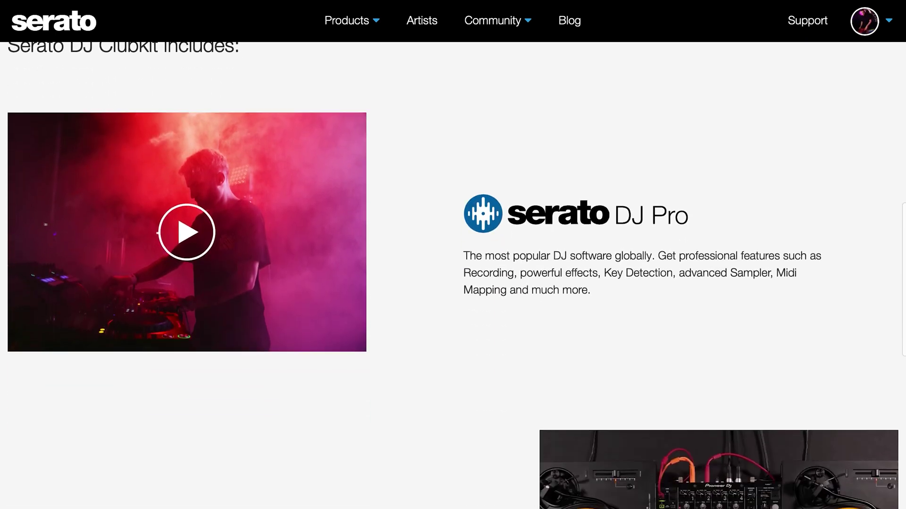
{"action": "scroll", "coordinate": [452, 276], "scroll_direction": "down", "scroll_amount": 1}
{"action": "scroll", "coordinate": [453, 275], "scroll_direction": "down", "scroll_amount": 2}
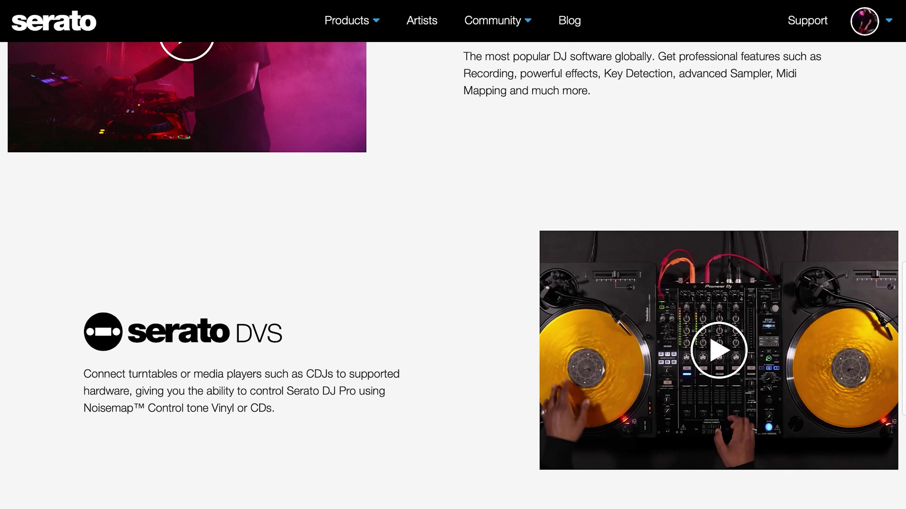
{"action": "scroll", "coordinate": [453, 276], "scroll_direction": "down", "scroll_amount": 2}
{"action": "scroll", "coordinate": [453, 276], "scroll_direction": "down", "scroll_amount": 1}
{"action": "scroll", "coordinate": [453, 275], "scroll_direction": "up", "scroll_amount": 1}
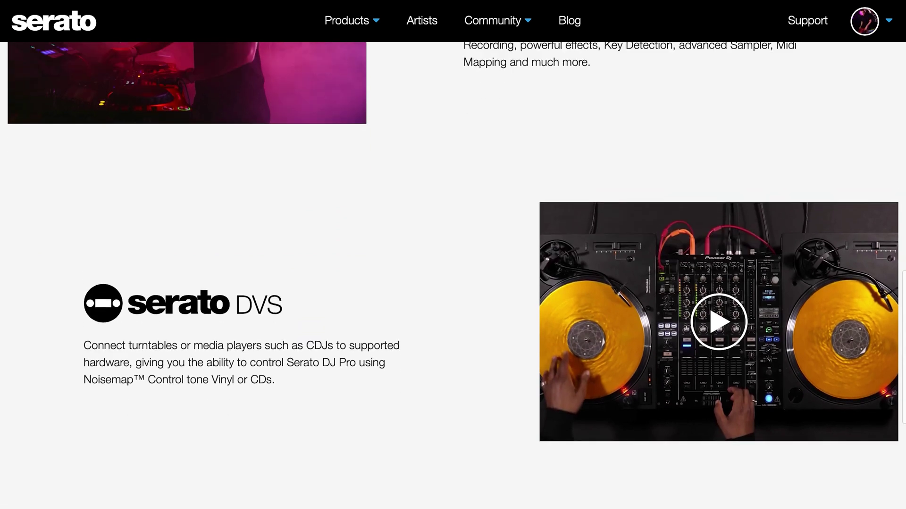
{"action": "scroll", "coordinate": [454, 276], "scroll_direction": "up", "scroll_amount": 2}
{"action": "scroll", "coordinate": [453, 276], "scroll_direction": "up", "scroll_amount": 4}
{"action": "scroll", "coordinate": [453, 276], "scroll_direction": "up", "scroll_amount": 3}
{"action": "scroll", "coordinate": [452, 275], "scroll_direction": "up", "scroll_amount": 2}
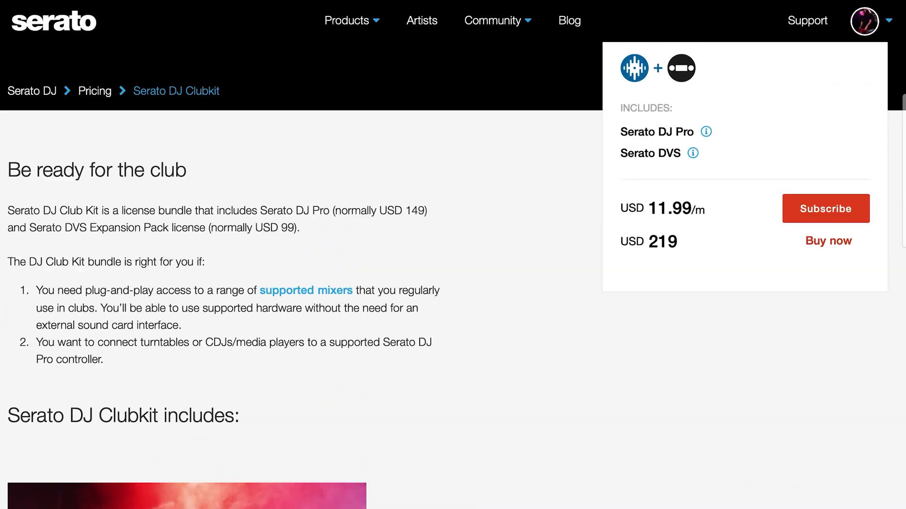
{"action": "scroll", "coordinate": [453, 275], "scroll_direction": "up", "scroll_amount": 4}
{"action": "scroll", "coordinate": [453, 275], "scroll_direction": "up", "scroll_amount": 4}
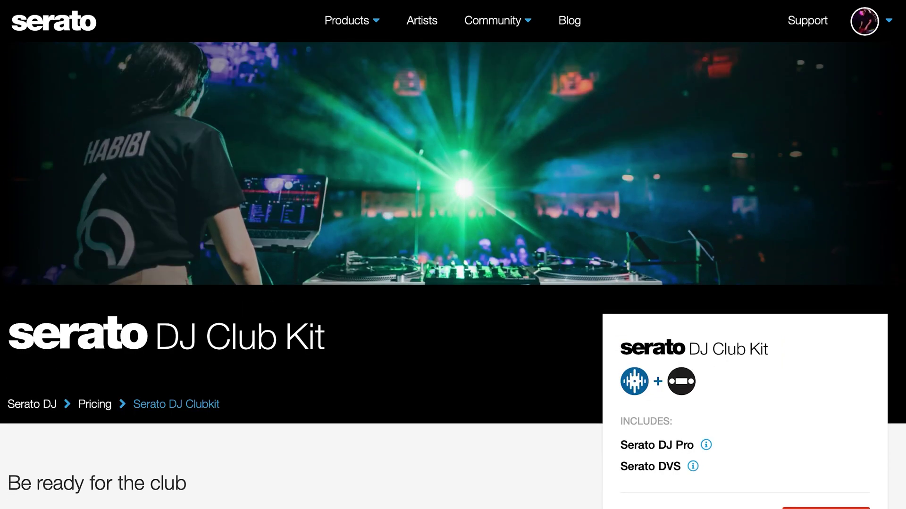
{"action": "scroll", "coordinate": [453, 275], "scroll_direction": "down", "scroll_amount": 1}
{"action": "scroll", "coordinate": [453, 275], "scroll_direction": "down", "scroll_amount": 3}
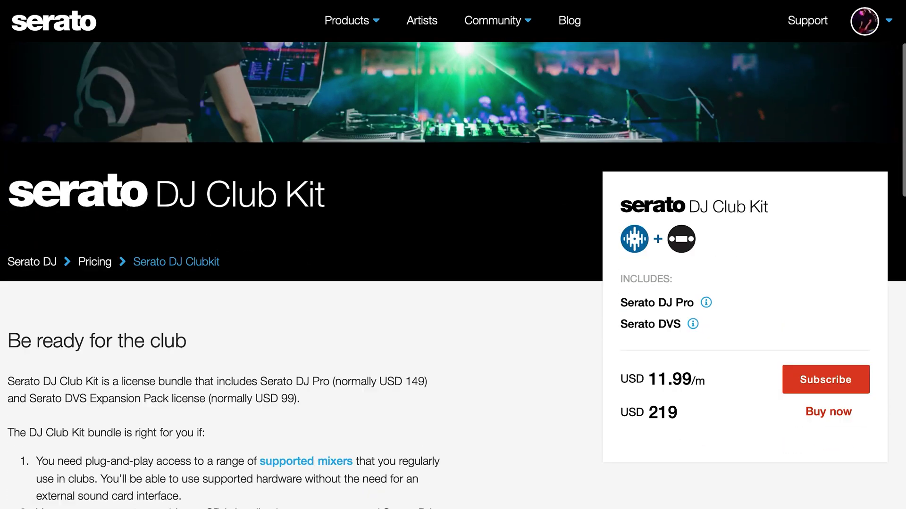
{"action": "scroll", "coordinate": [454, 275], "scroll_direction": "down", "scroll_amount": 3}
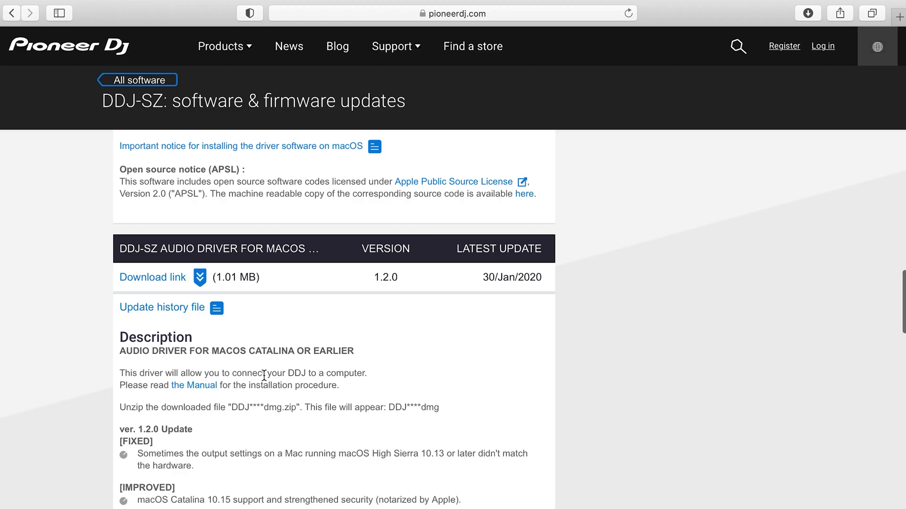
Download the DDJ-SZ macOS audio driver and open DDJ-SZ_M_1.2.0.dmg from Safari's downloads.
{"action": "left_click", "coordinate": [170, 283]}
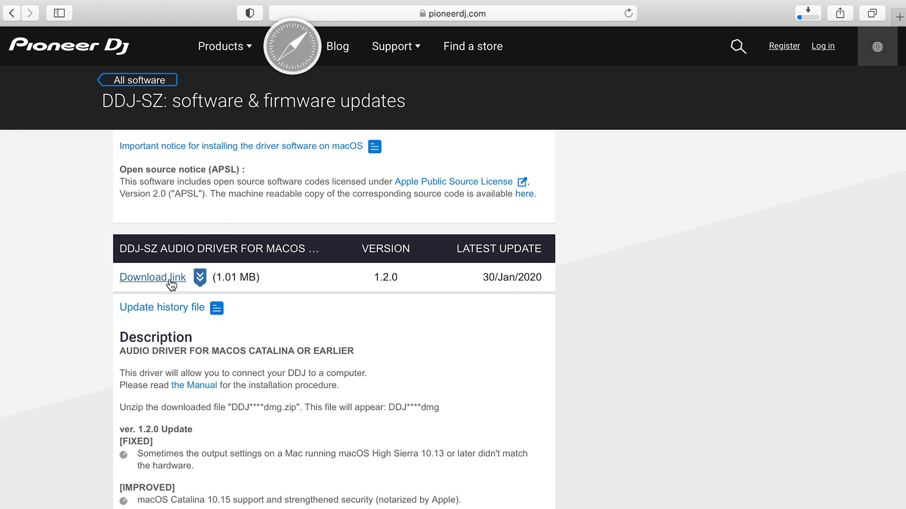
{"action": "left_click", "coordinate": [808, 14]}
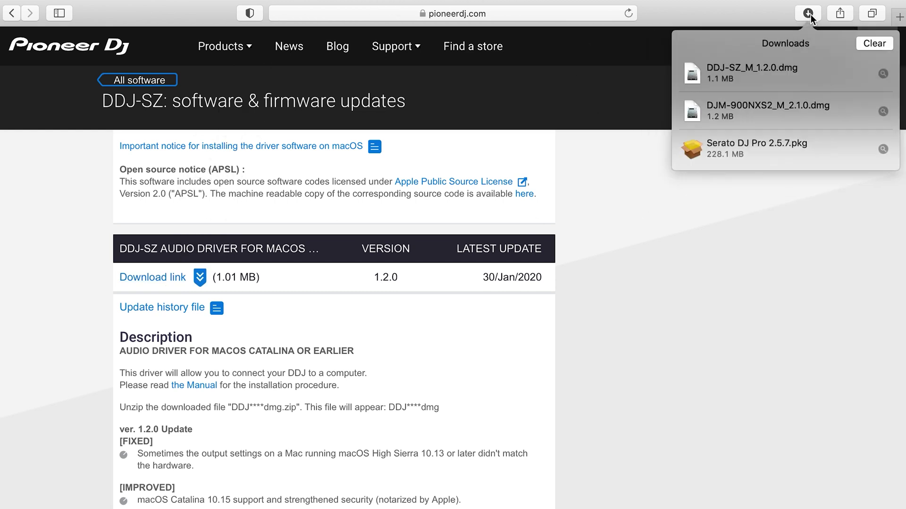
{"action": "left_click", "coordinate": [784, 89]}
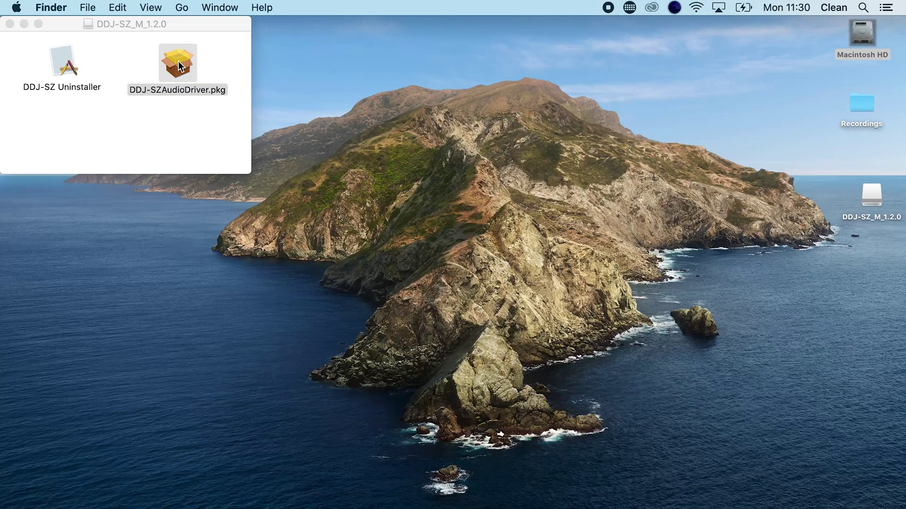
Run DDJ-SZAudioDriver.pkg, agree to the licence, and authorize the installation with your password.
{"action": "double_click", "coordinate": [178, 67]}
{"action": "left_click", "coordinate": [644, 386]}
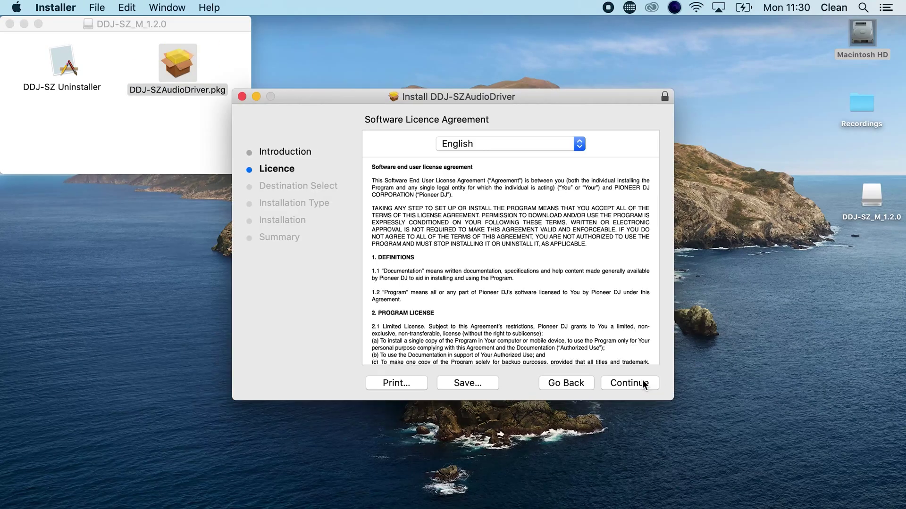
{"action": "left_click", "coordinate": [594, 212]}
{"action": "left_click", "coordinate": [624, 386]}
{"action": "left_click", "coordinate": [623, 383]}
{"action": "type", "text": "••"}
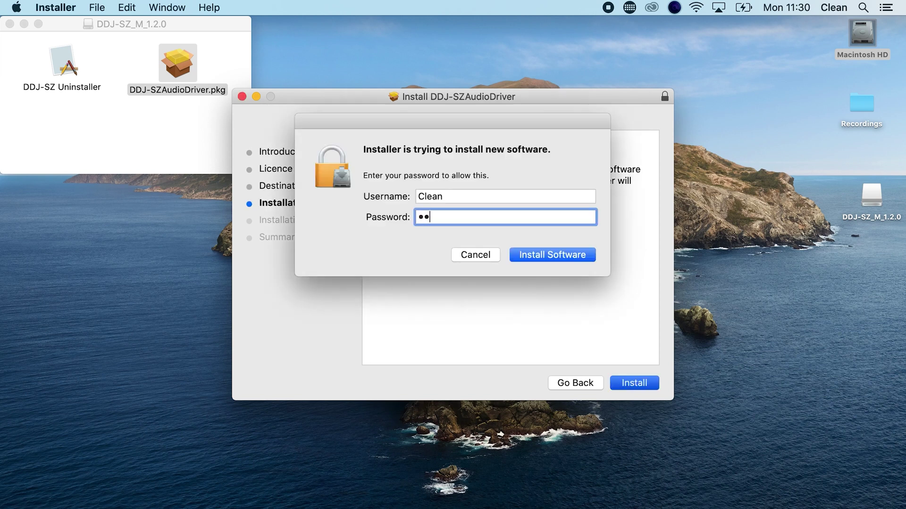
{"action": "key", "text": "Return"}
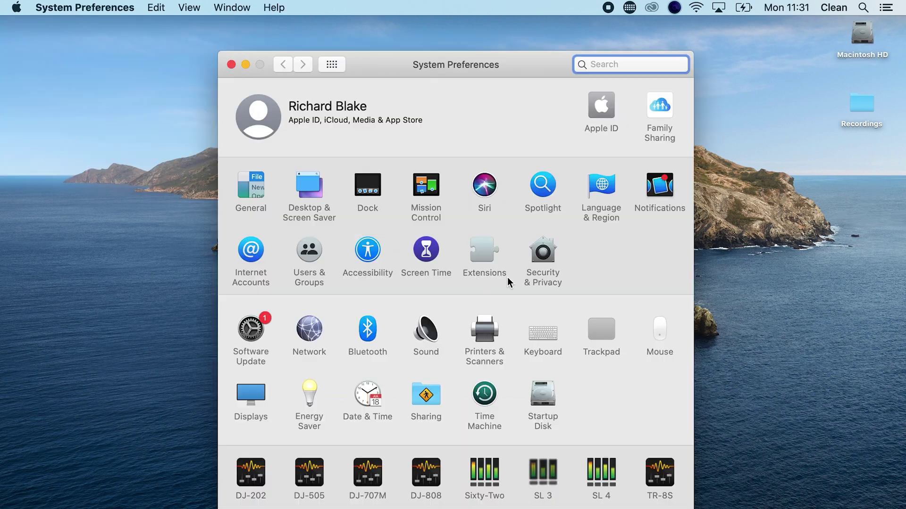
Unlock Security & Privacy with your password and allow Pioneer DJ Corporation's system software.
{"action": "left_click", "coordinate": [550, 260]}
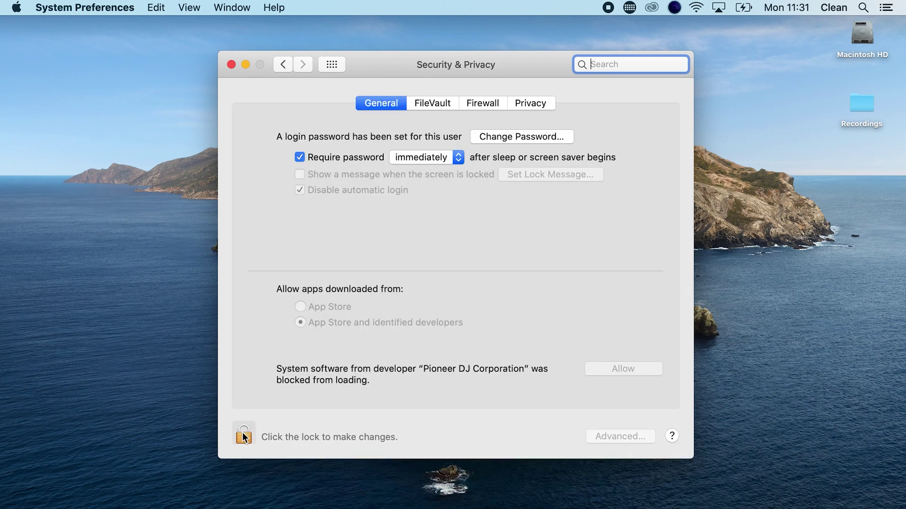
{"action": "left_click", "coordinate": [243, 438]}
{"action": "type", "text": "••••"}
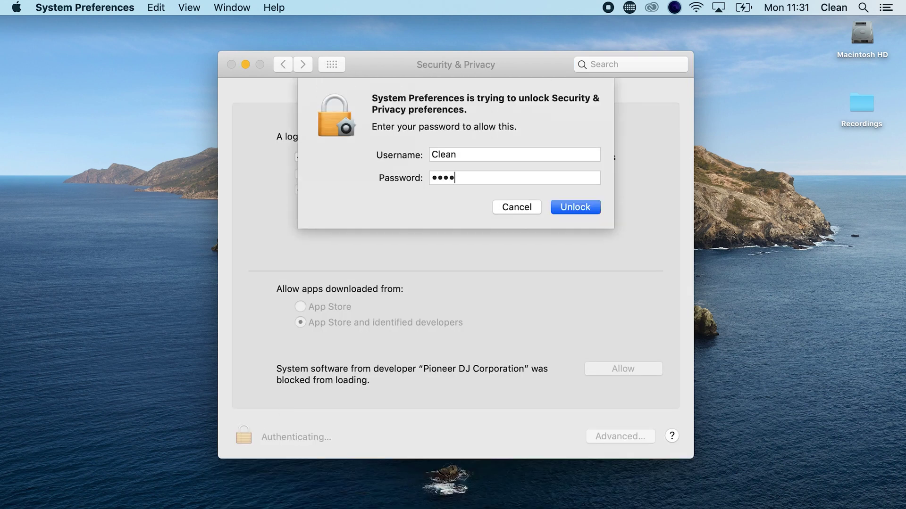
{"action": "type", "text": "•"}
{"action": "key", "text": "Return"}
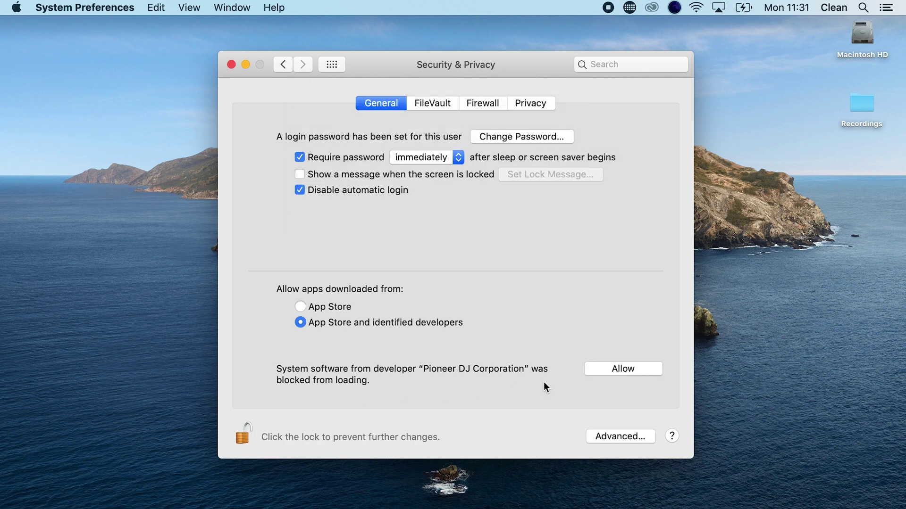
{"action": "left_click", "coordinate": [625, 371]}
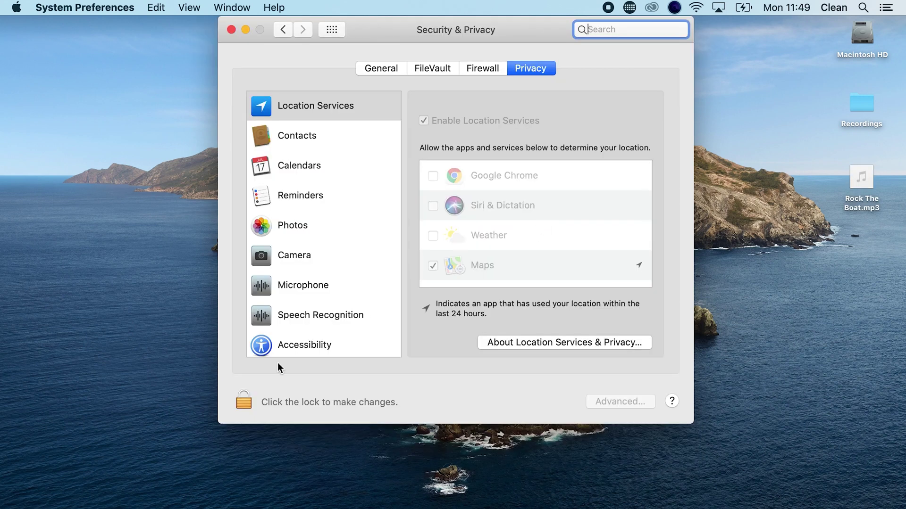
Unlock Privacy settings, confirm Serato DJ Pro's microphone access, and enable its Full Disk Access.
{"action": "left_click", "coordinate": [241, 402]}
{"action": "type", "text": "•"}
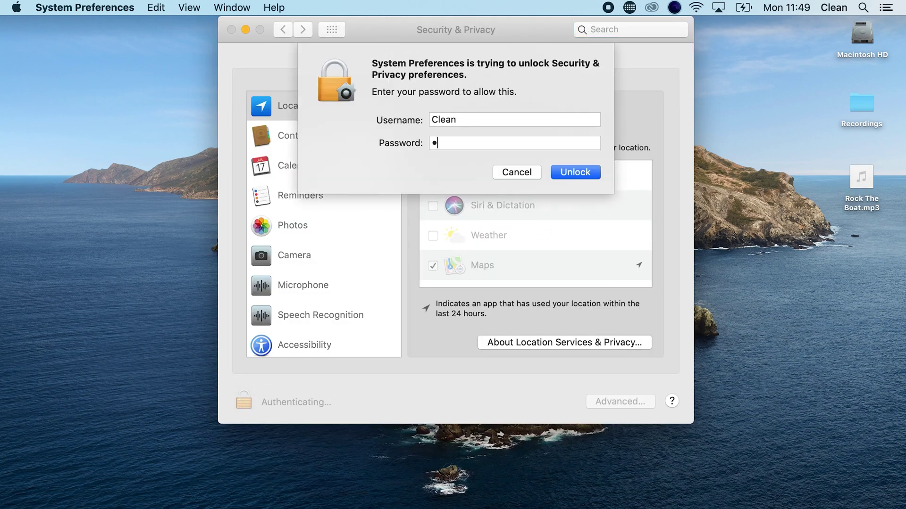
{"action": "type", "text": "•••••"}
{"action": "key", "text": "Return"}
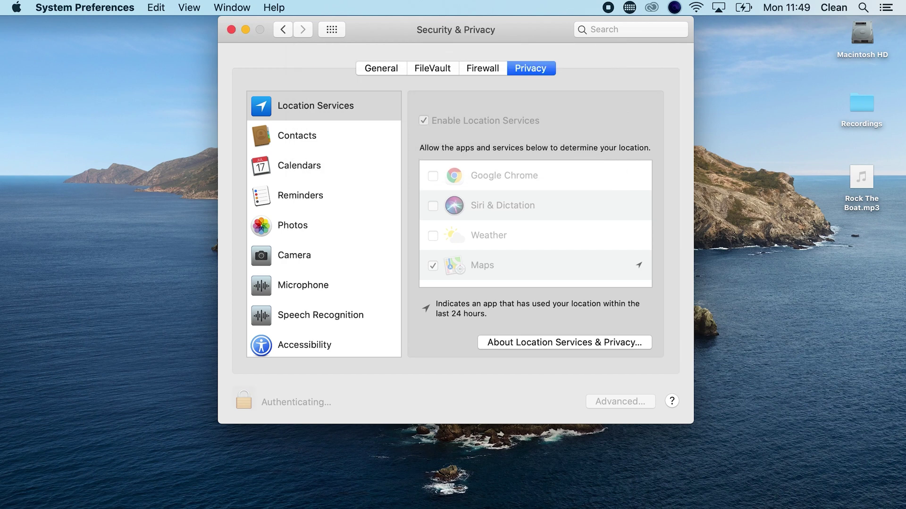
{"action": "left_click", "coordinate": [315, 288]}
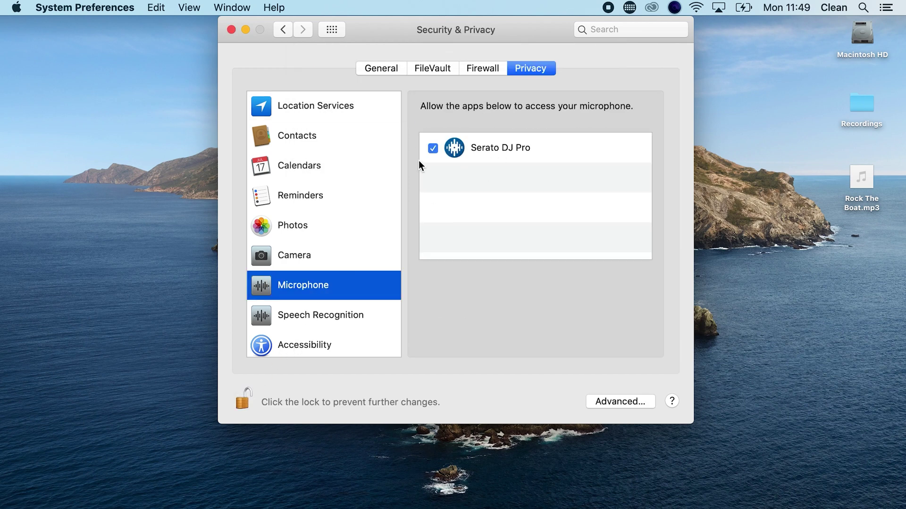
{"action": "scroll", "coordinate": [333, 283], "scroll_direction": "down", "scroll_amount": 5}
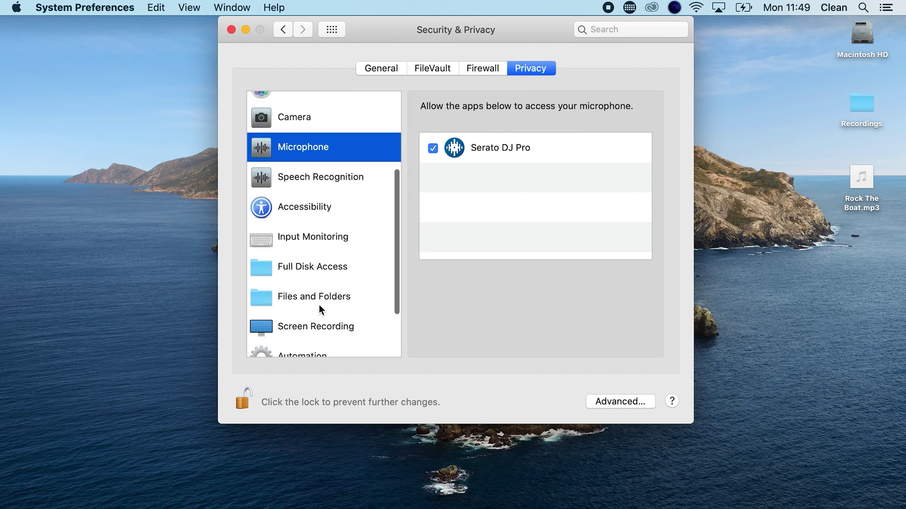
{"action": "left_click", "coordinate": [328, 267]}
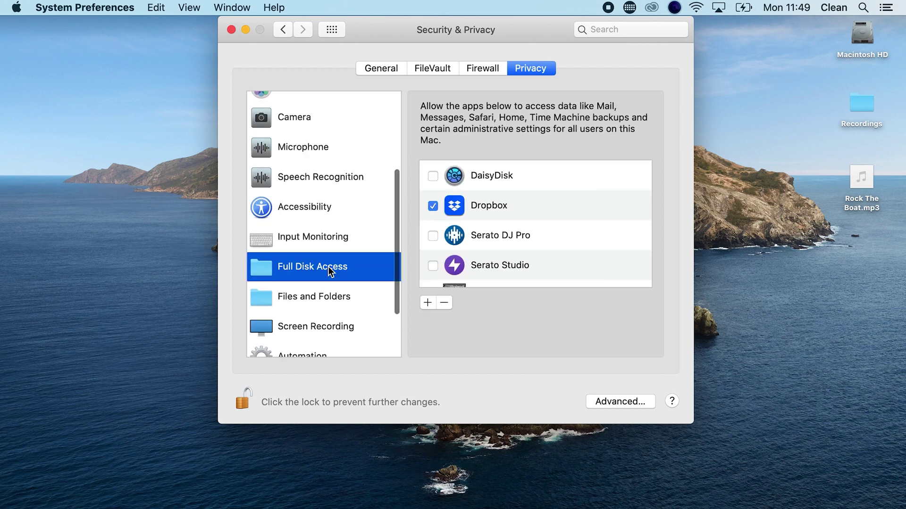
{"action": "left_click", "coordinate": [433, 236]}
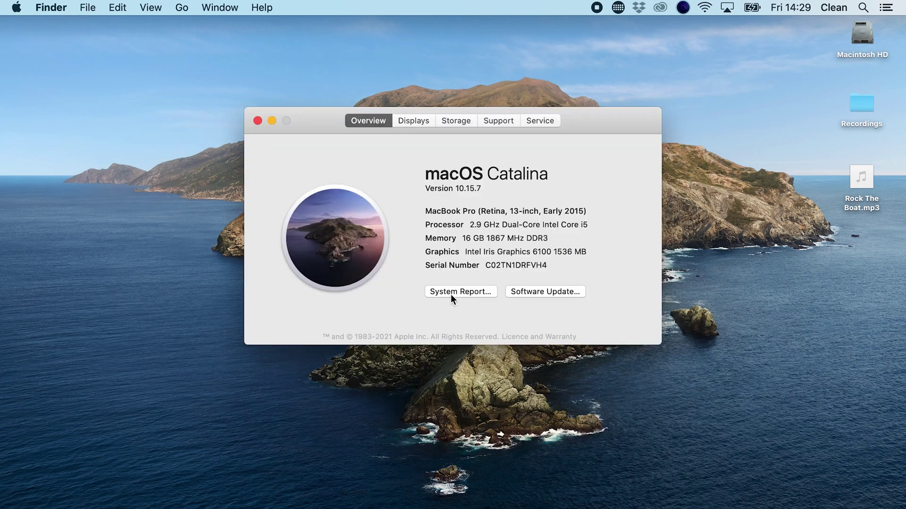
Open the System Report from About This Mac.
{"action": "left_click", "coordinate": [450, 292]}
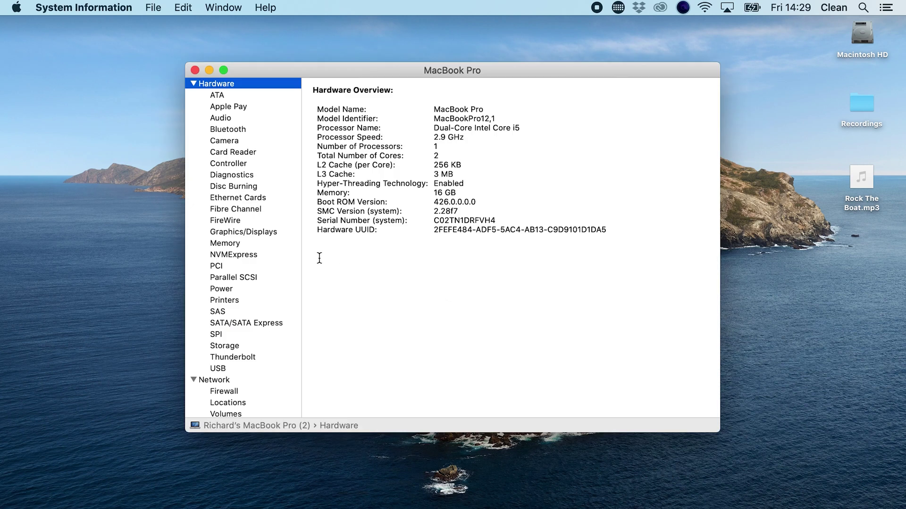
{"action": "scroll", "coordinate": [229, 174], "scroll_direction": "down", "scroll_amount": 5}
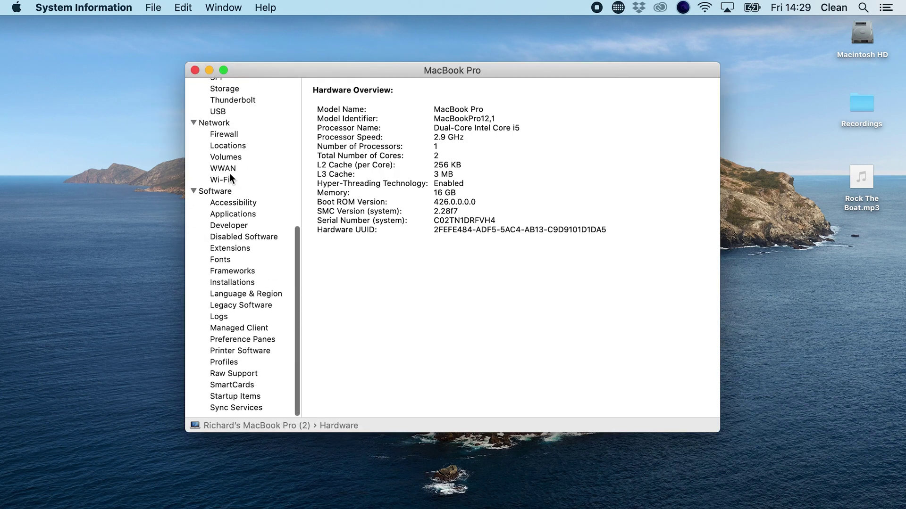